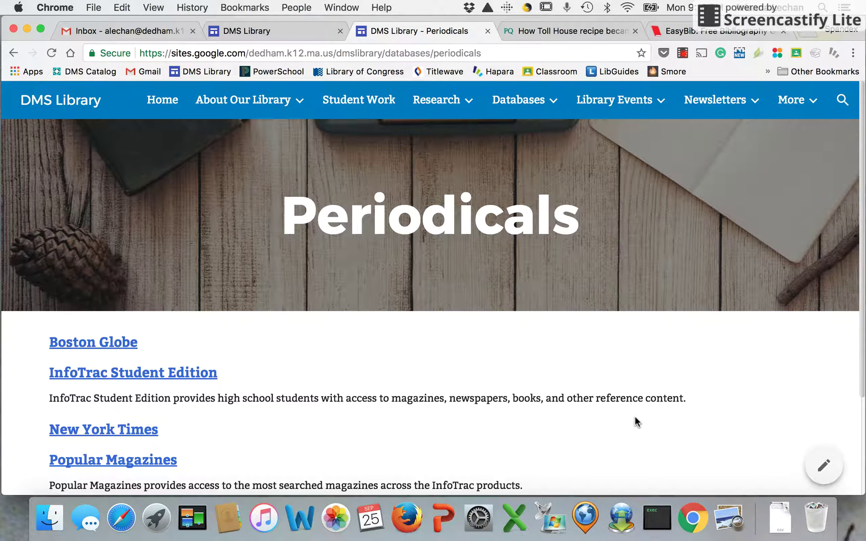
Step: Go from the library's Periodicals page to the ProQuest article 'How Toll House recipe became a cookie-jar staple'
click(526, 30)
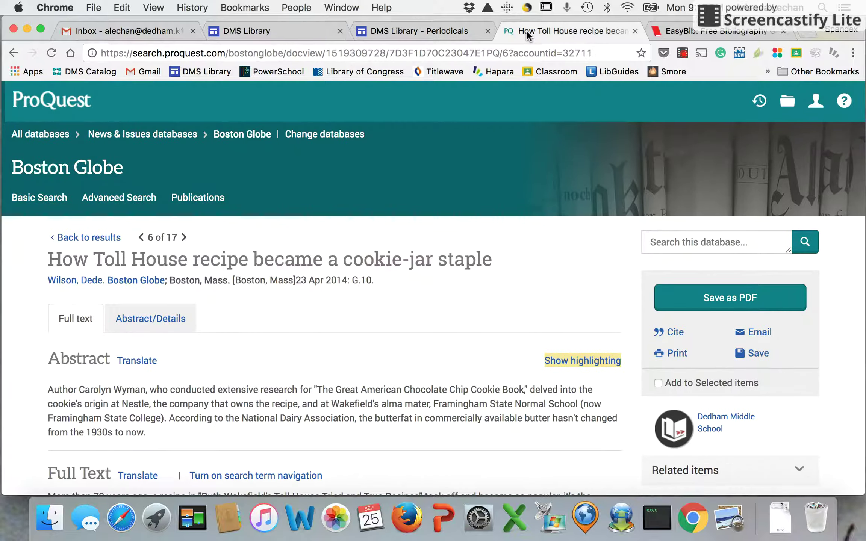
click(438, 28)
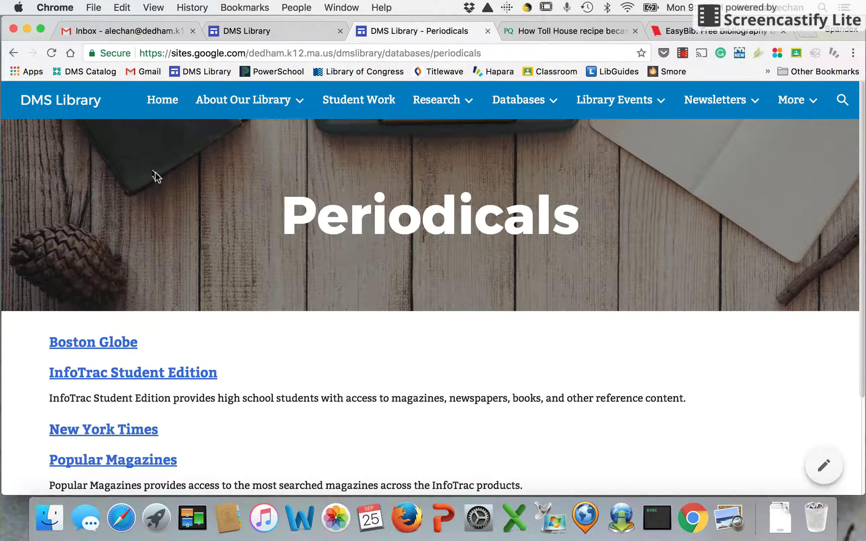
mouse_move(515, 113)
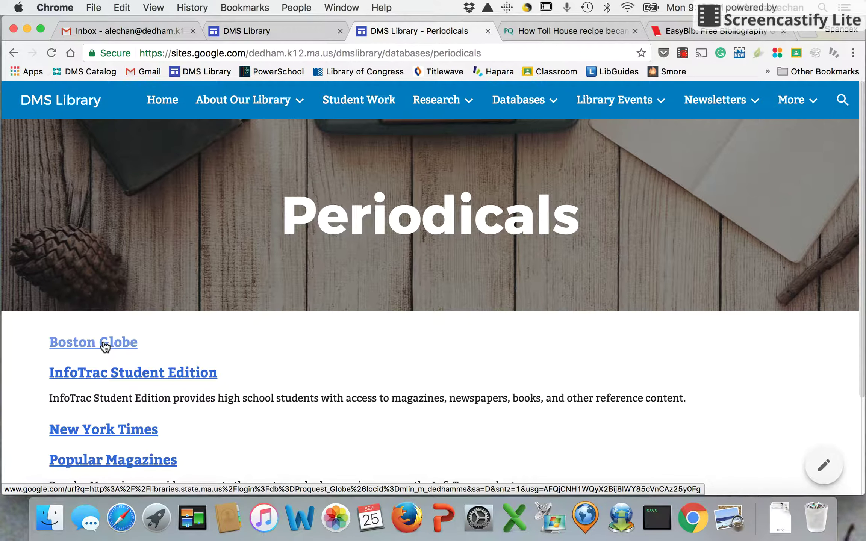
click(555, 29)
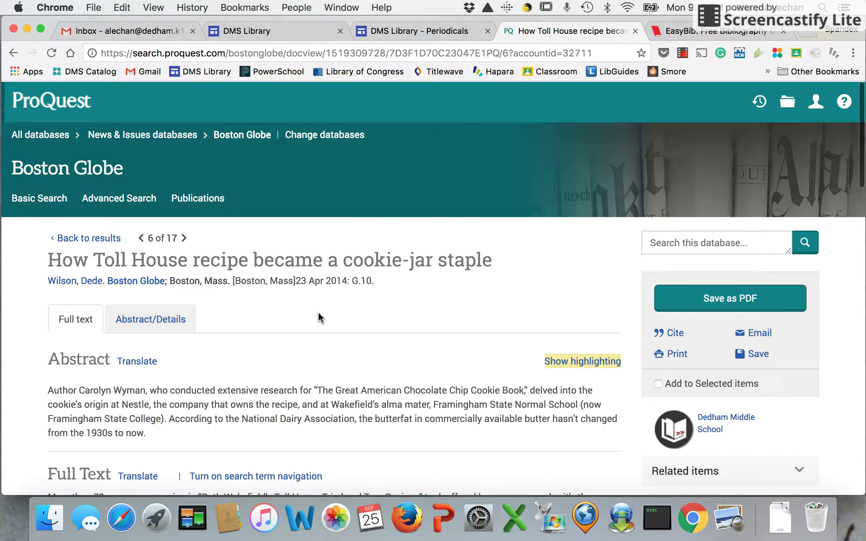
scroll(319, 318, down, 1)
scroll(319, 314, up, 1)
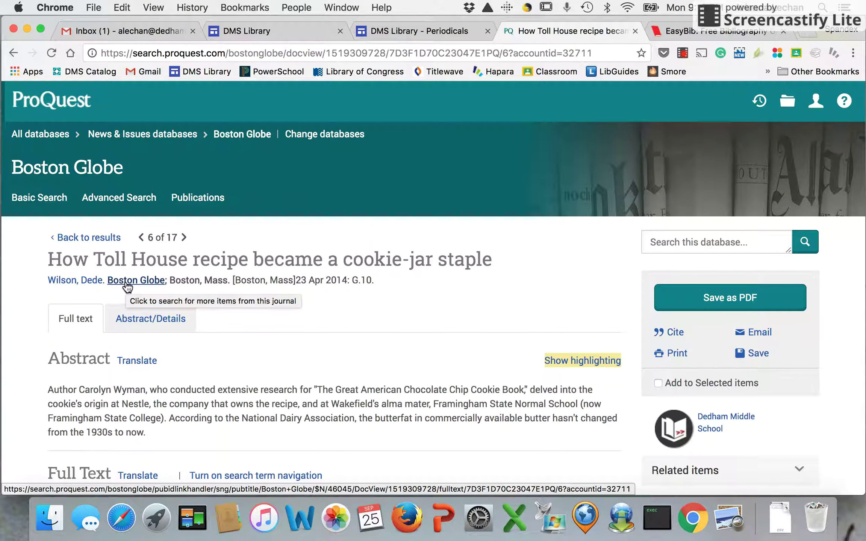
click(667, 23)
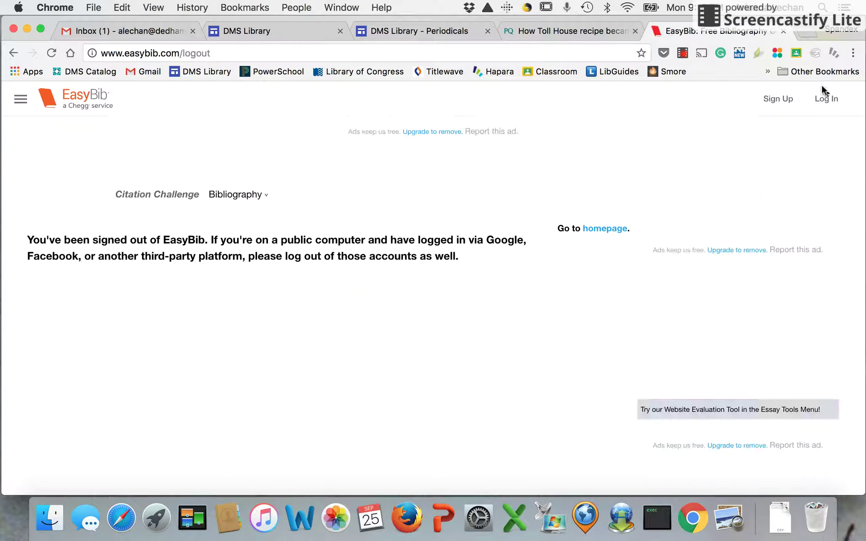
Step: Log in to EasyBib with the Google account to reach the All Projects list
click(826, 98)
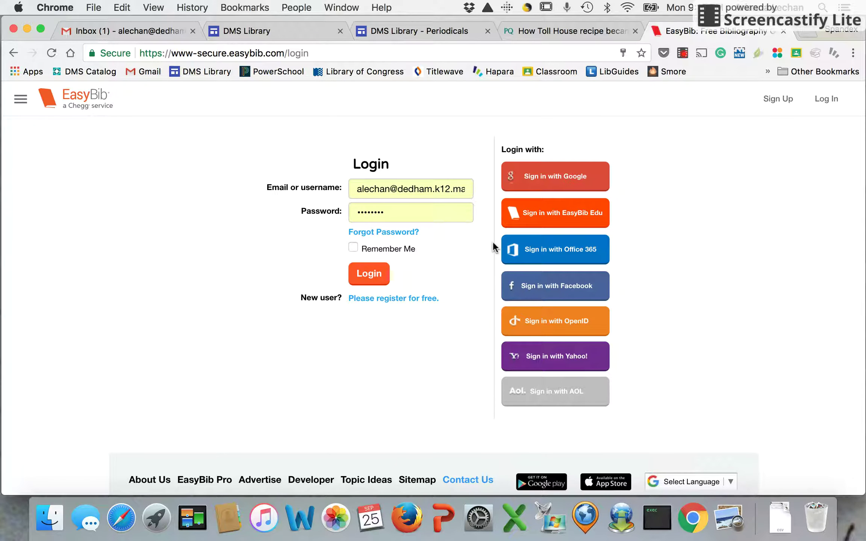
click(576, 182)
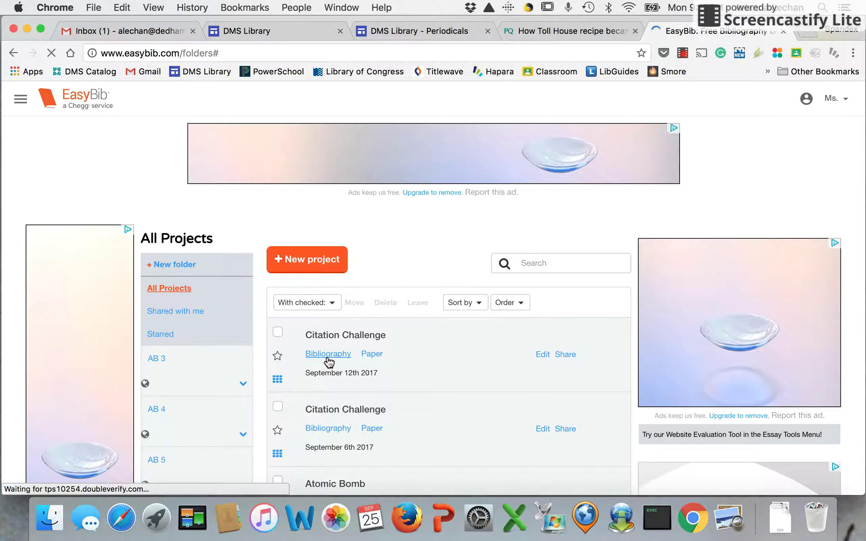
click(328, 357)
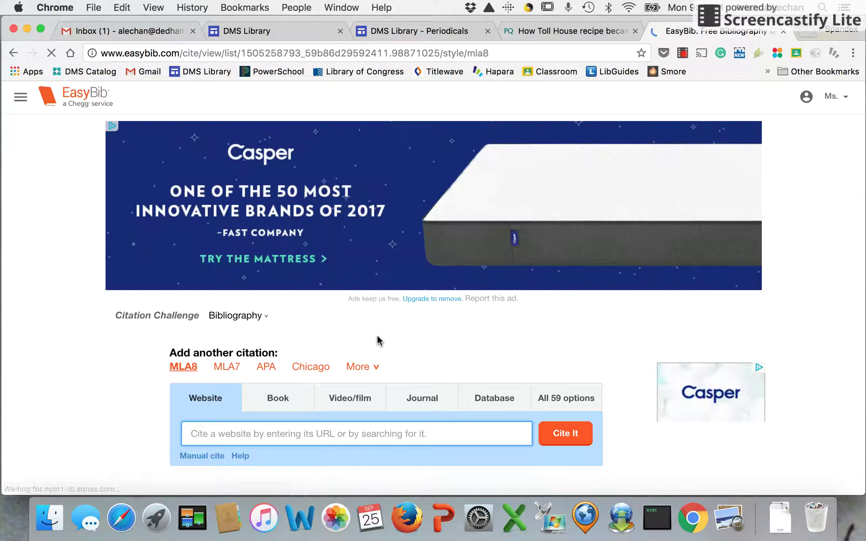
Step: Choose Database as the source type and Newspaper article as the article kind
scroll(378, 341, down, 3)
click(484, 296)
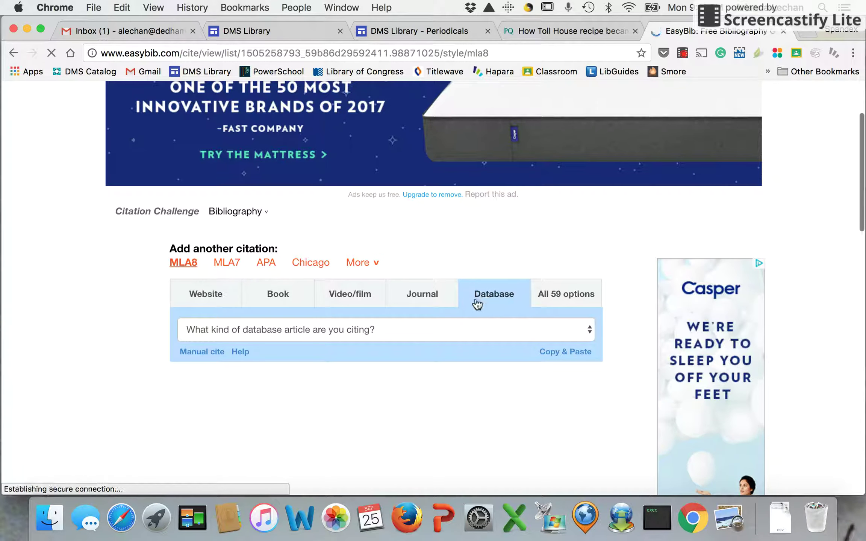
scroll(397, 373, down, 2)
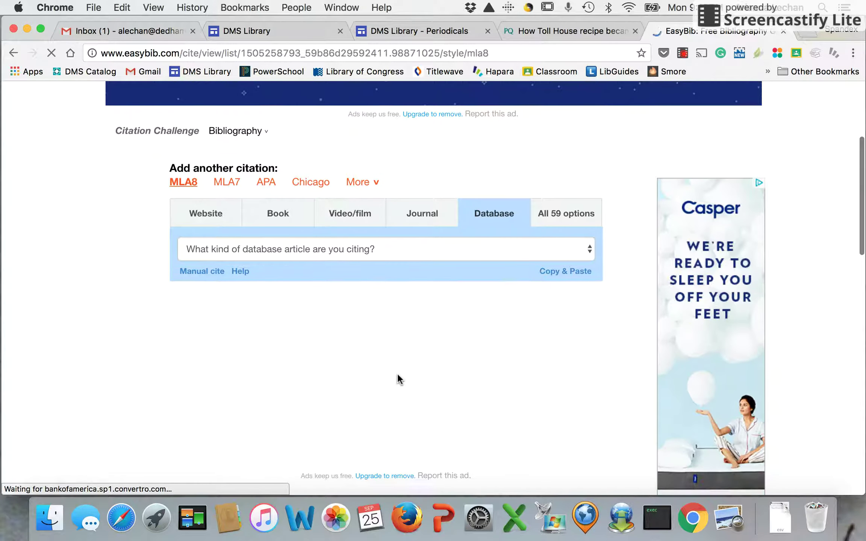
click(342, 250)
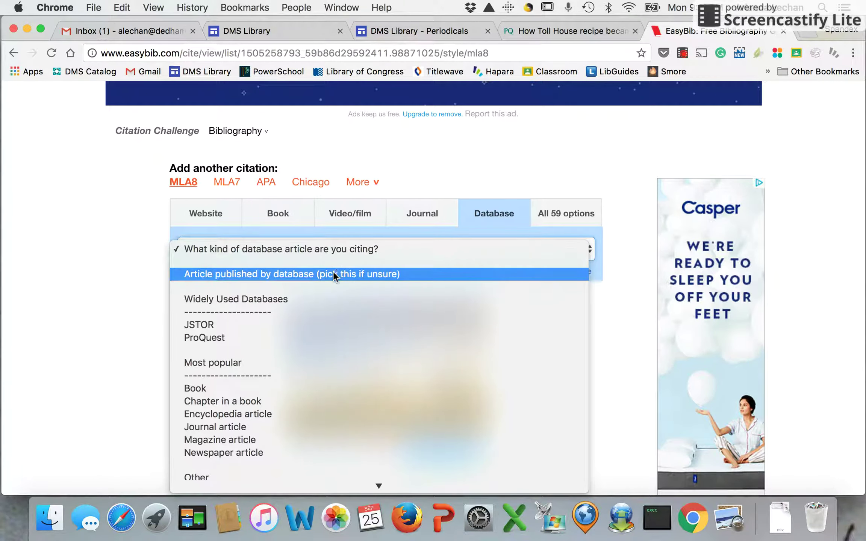
scroll(332, 273, down, 2)
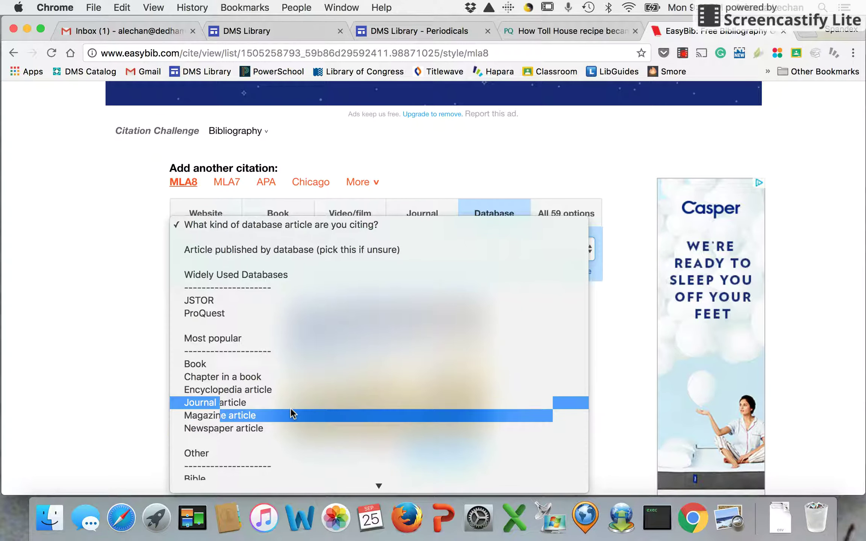
click(261, 428)
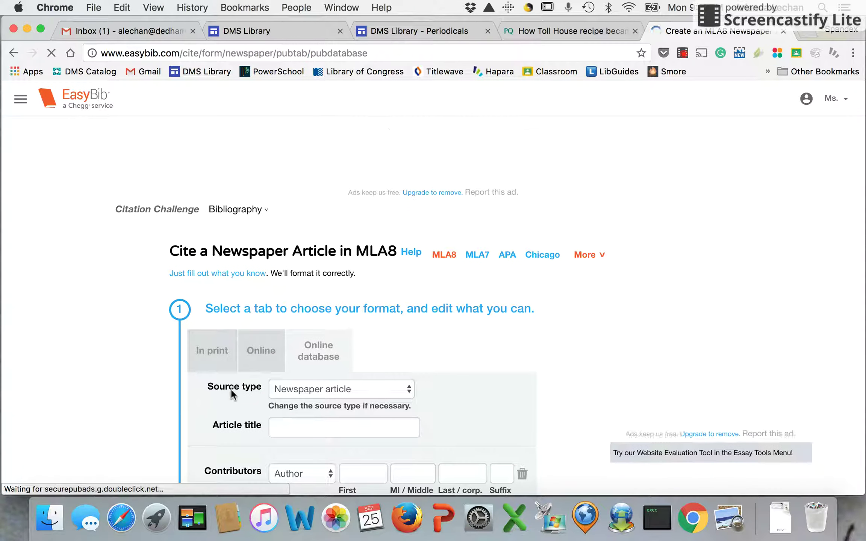
Step: Copy 'How Toll House recipe became a cookie-jar staple' from ProQuest into the Article title field
scroll(172, 407, down, 3)
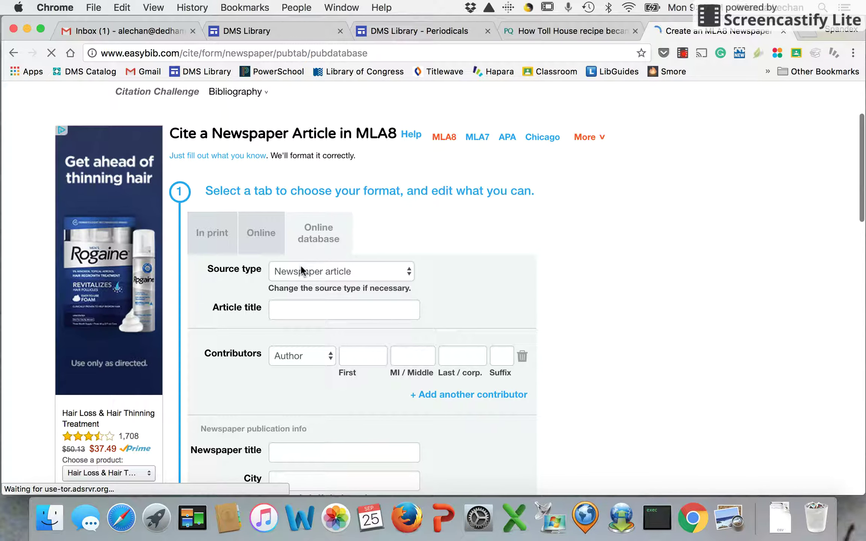
scroll(300, 266, down, 1)
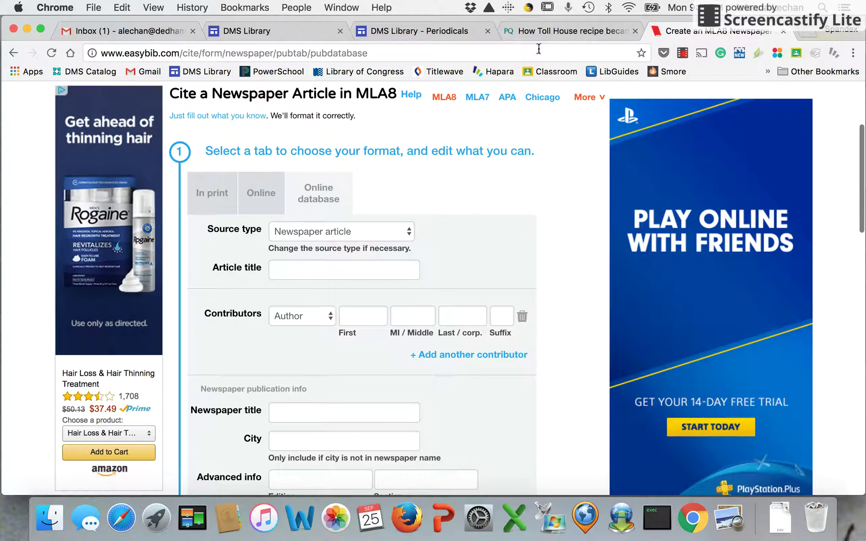
click(527, 33)
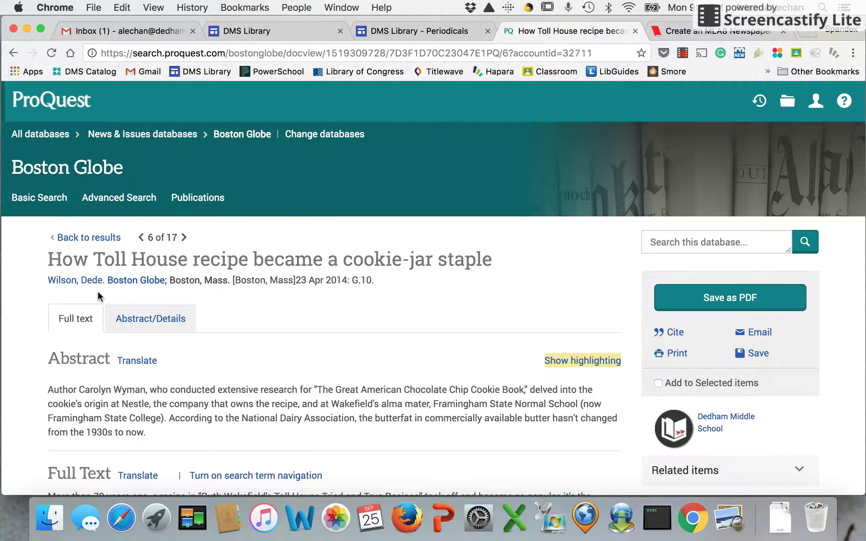
triple_click(52, 260)
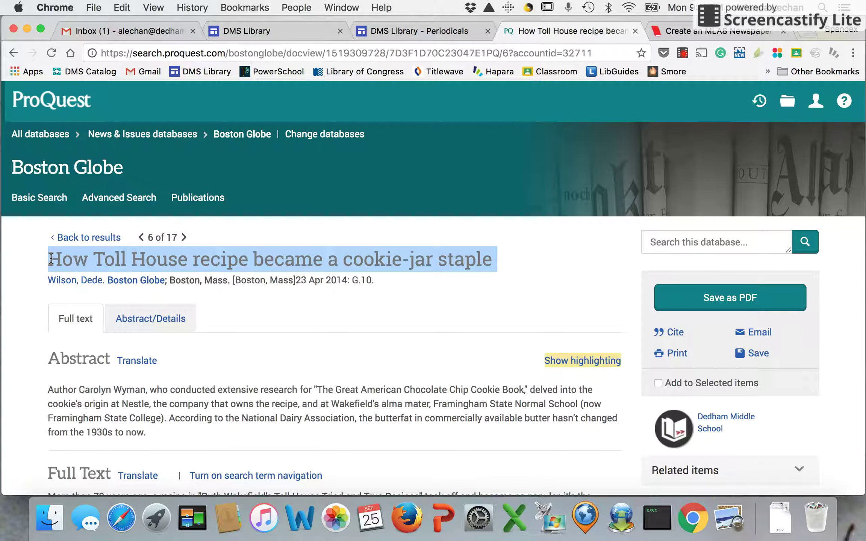
key(ctrl+Tab)
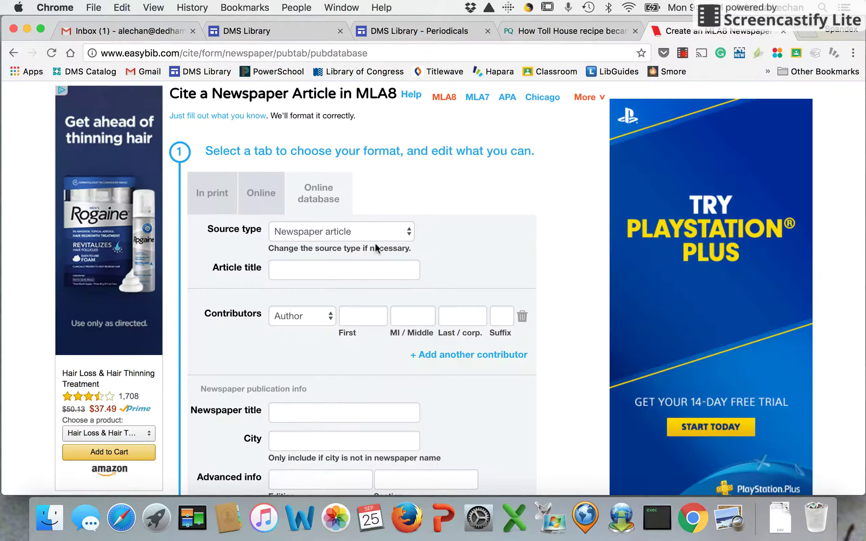
click(349, 267)
key(super+v)
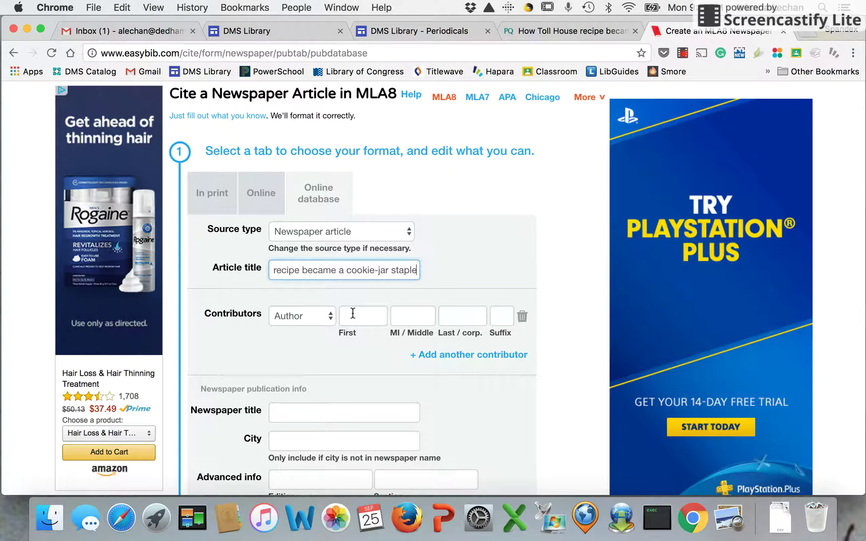
click(522, 33)
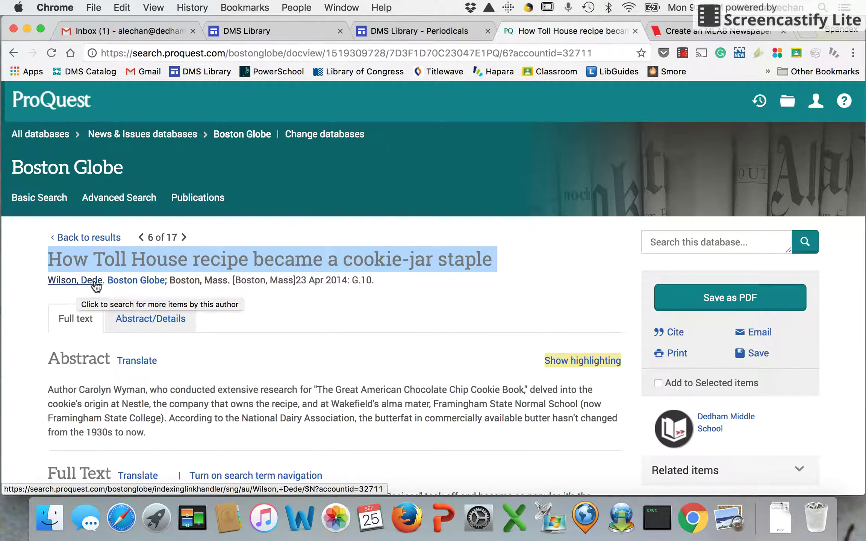
Step: Enter the article author's first and last name in the author fields
click(676, 33)
click(373, 316)
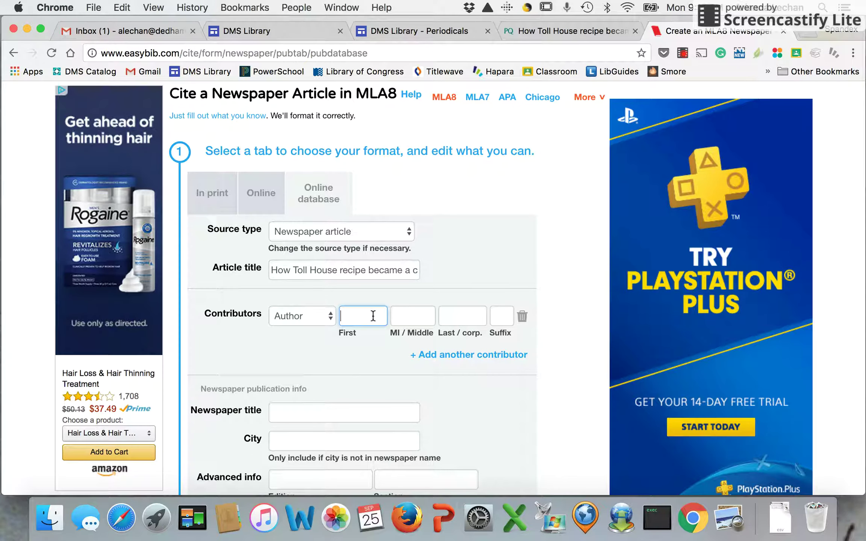
text(Dede)
key(Tab)
key(Tab)
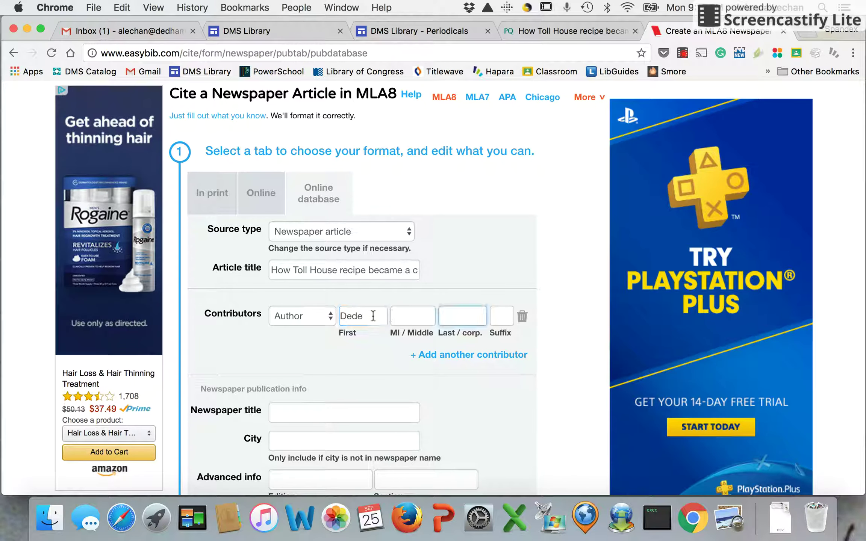
text(Wilson)
scroll(378, 368, down, 3)
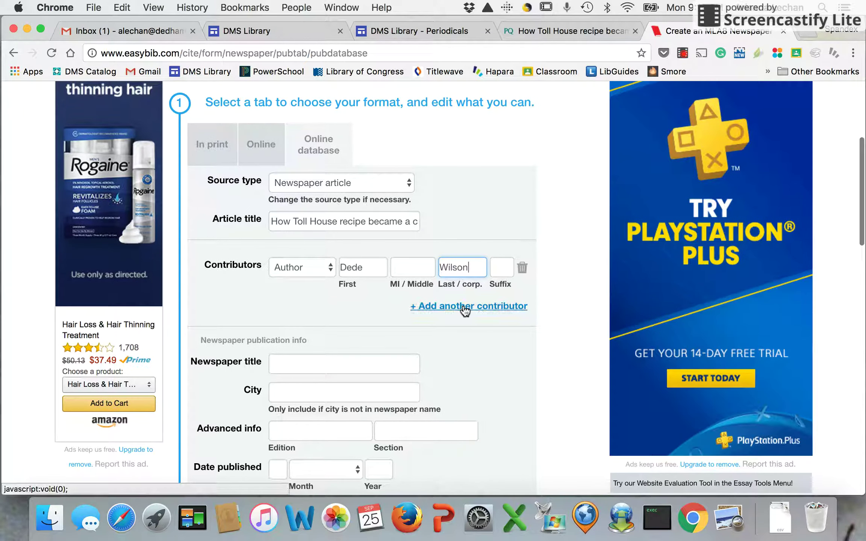
scroll(461, 308, down, 3)
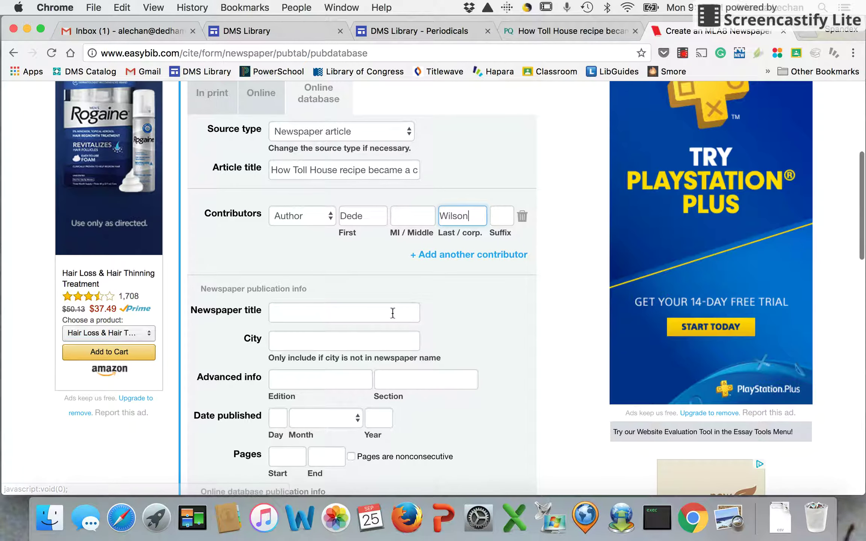
Step: Enter 'Boston Globe' as the newspaper title, leaving the city out since it's already named
click(506, 33)
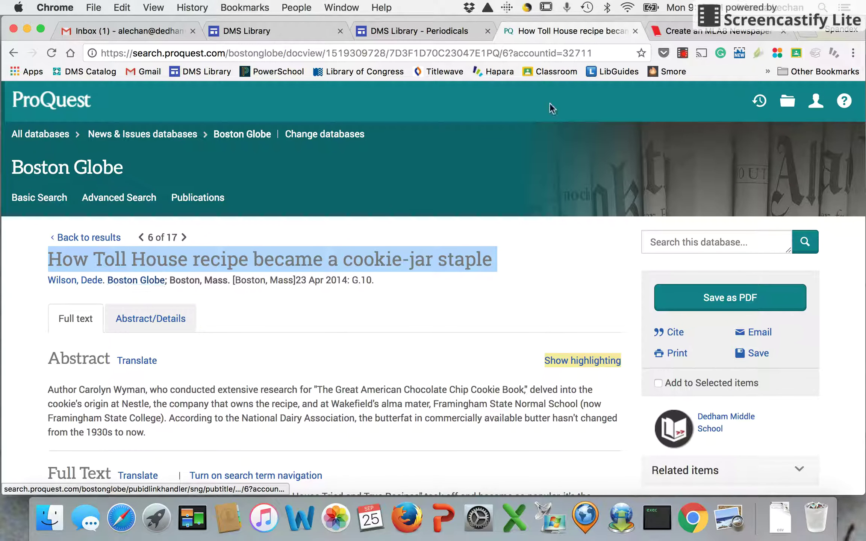
click(672, 28)
click(354, 314)
text(Boston Globe)
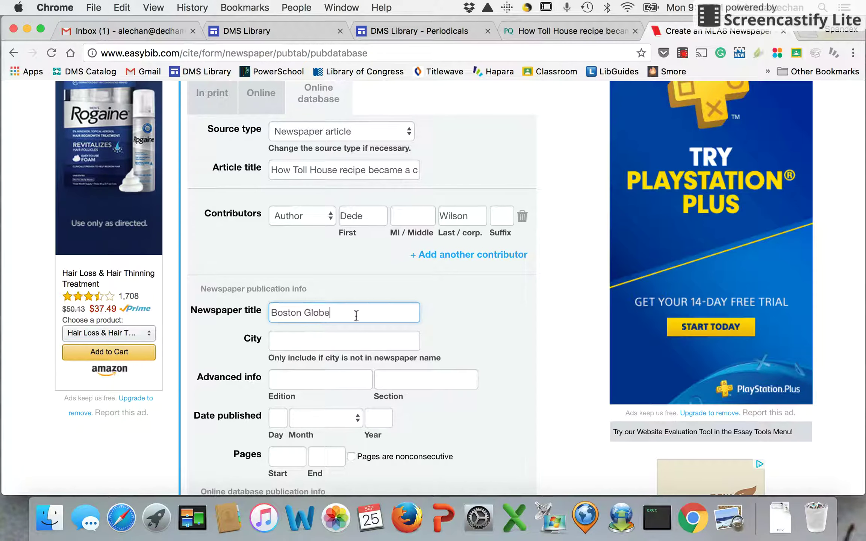
scroll(356, 314, down, 2)
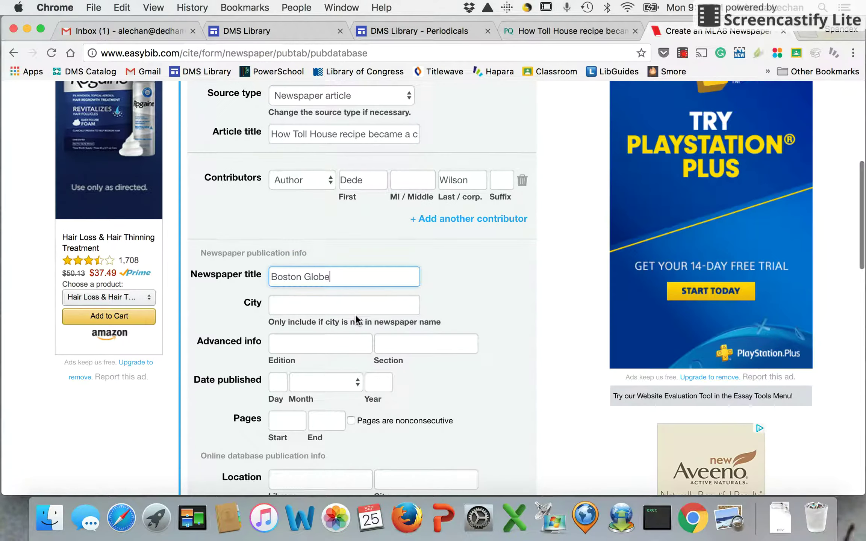
triple_click(273, 326)
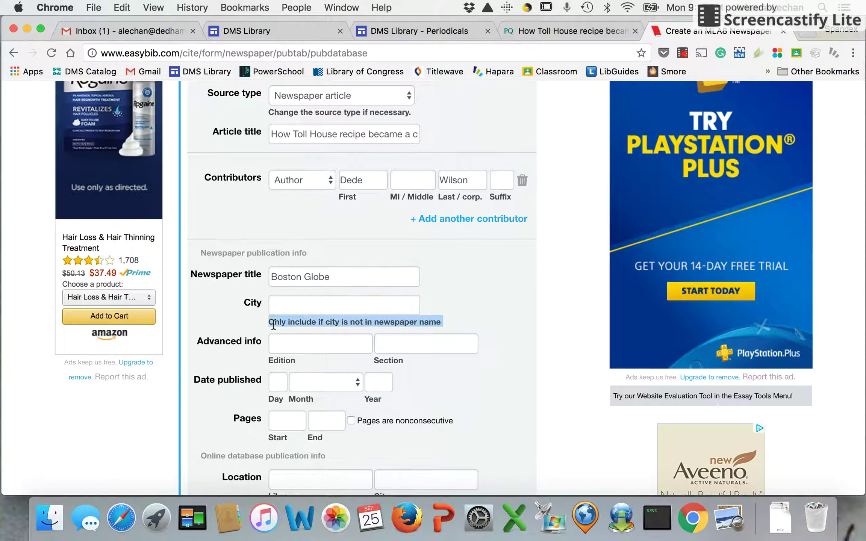
double_click(275, 274)
scroll(290, 316, down, 4)
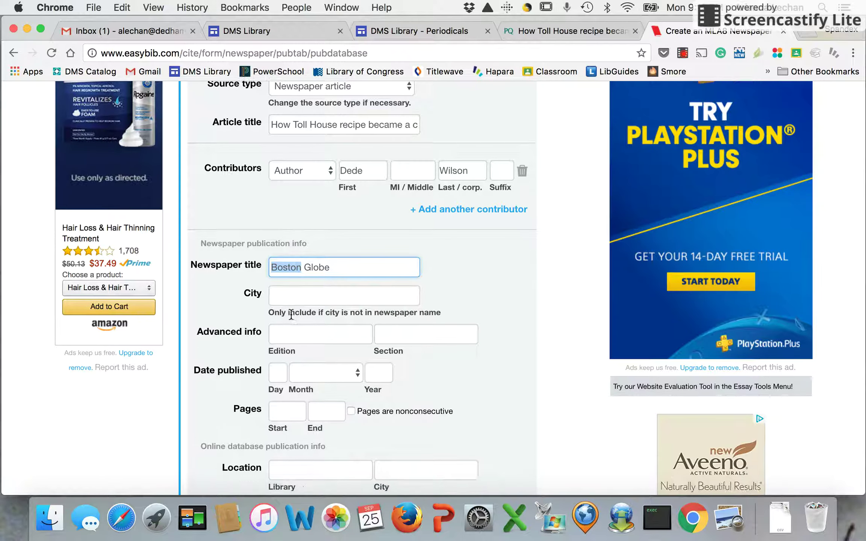
click(296, 253)
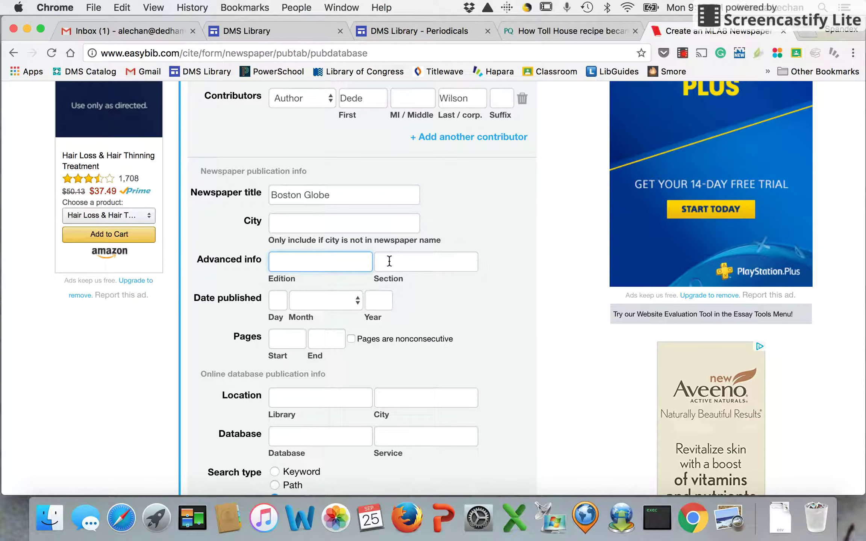
click(532, 34)
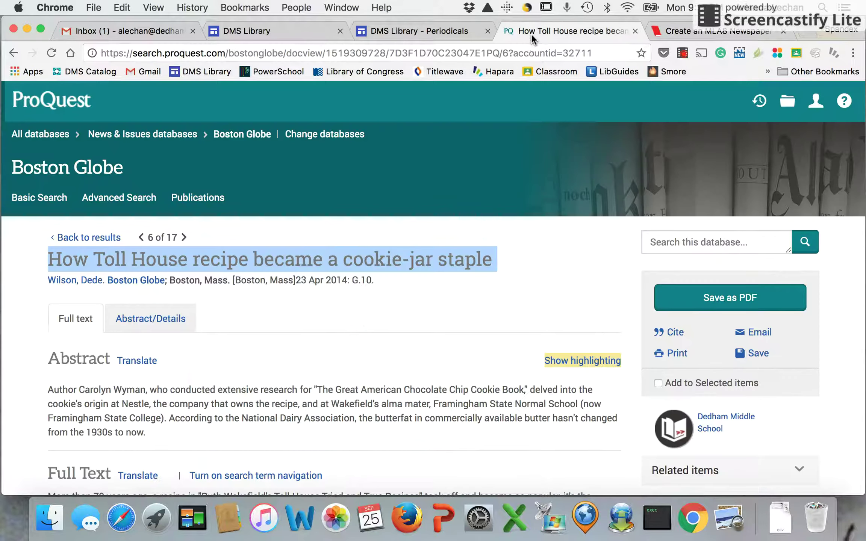
Step: Mark the section letter G of page G.10 in the ProQuest citation line
scroll(396, 250, down, 1)
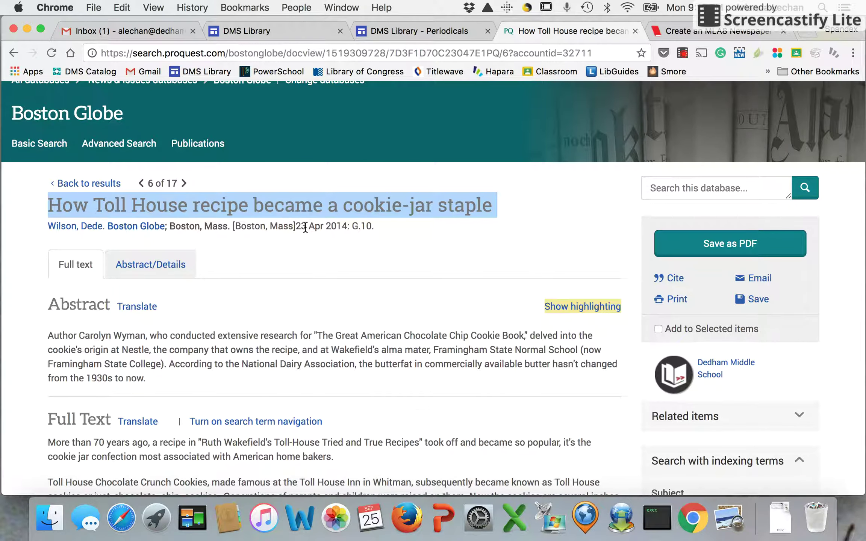
drag(353, 228, 355, 228)
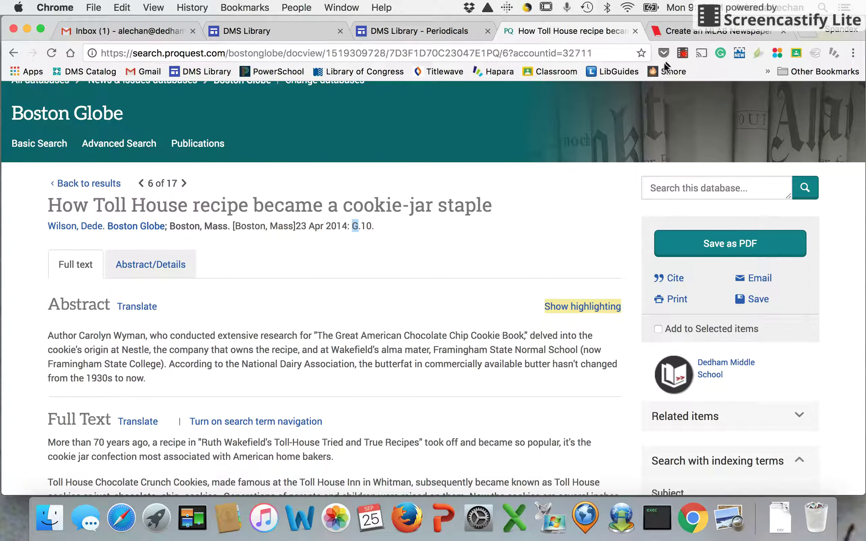
click(668, 31)
Step: Enter G as the section and locate the publication date in ProQuest
click(429, 272)
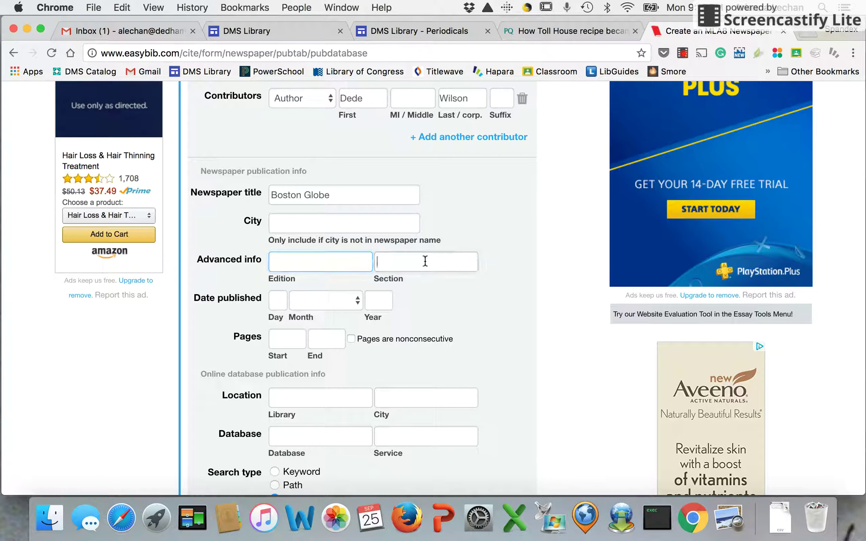
text(G)
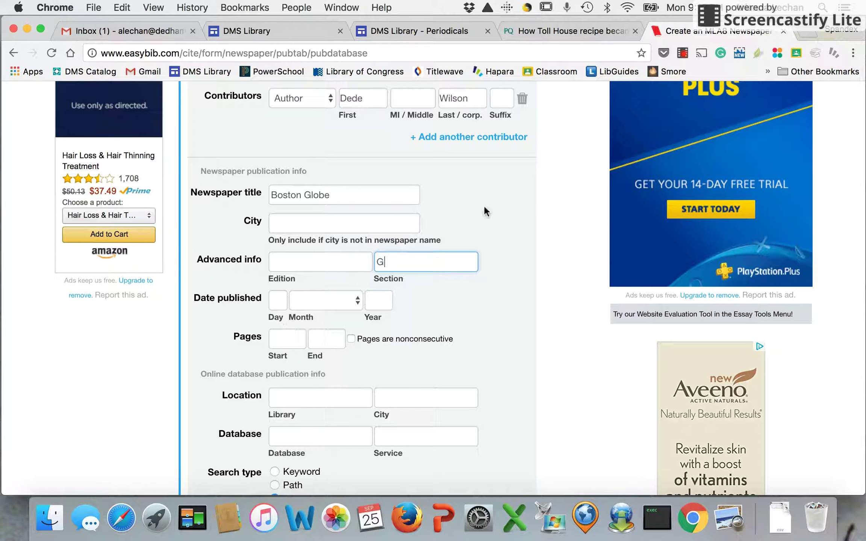
click(527, 32)
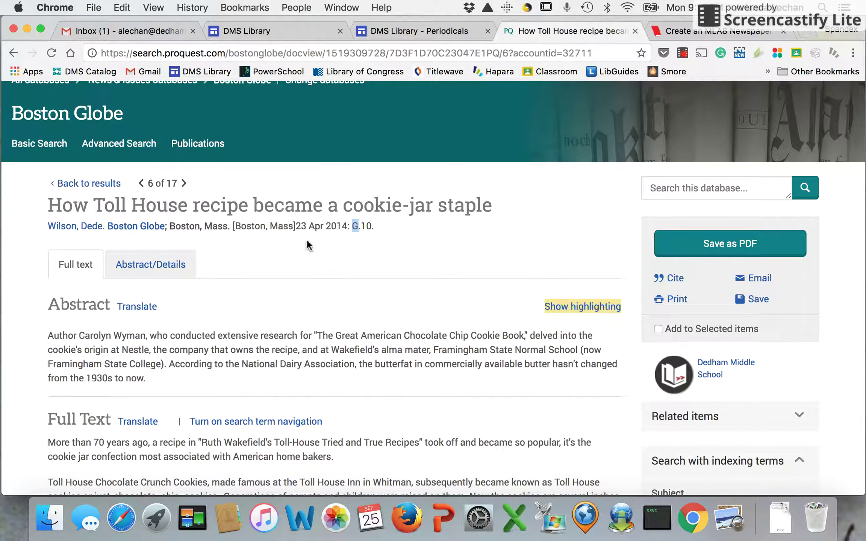
drag(296, 226, 356, 214)
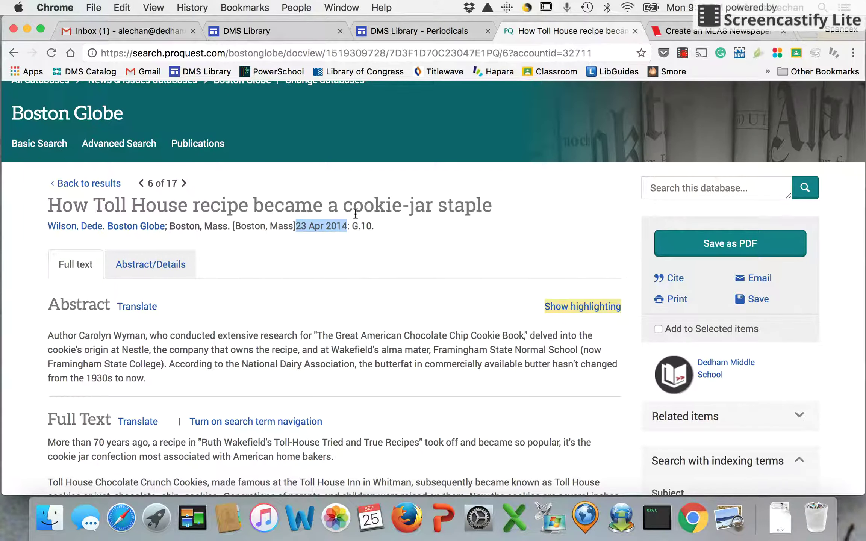
click(671, 32)
Step: Set the publication date to 23 April 2014
click(281, 308)
text(23)
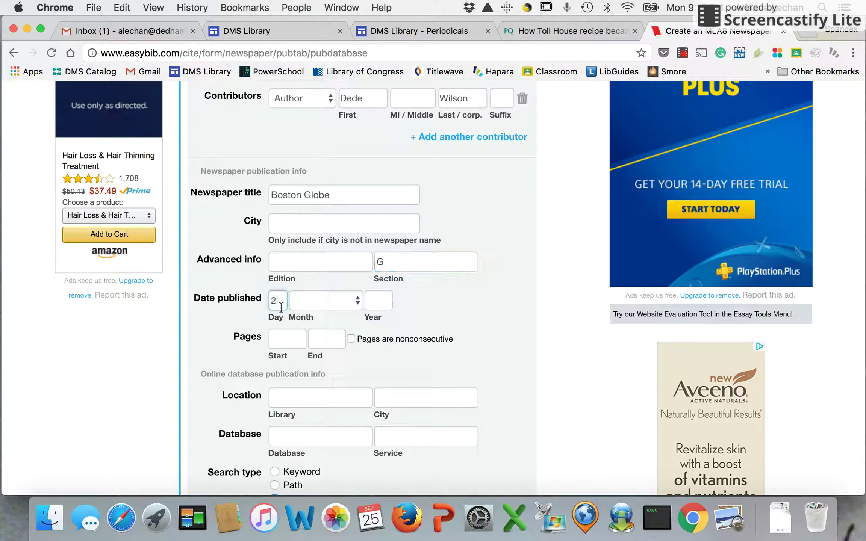
click(324, 300)
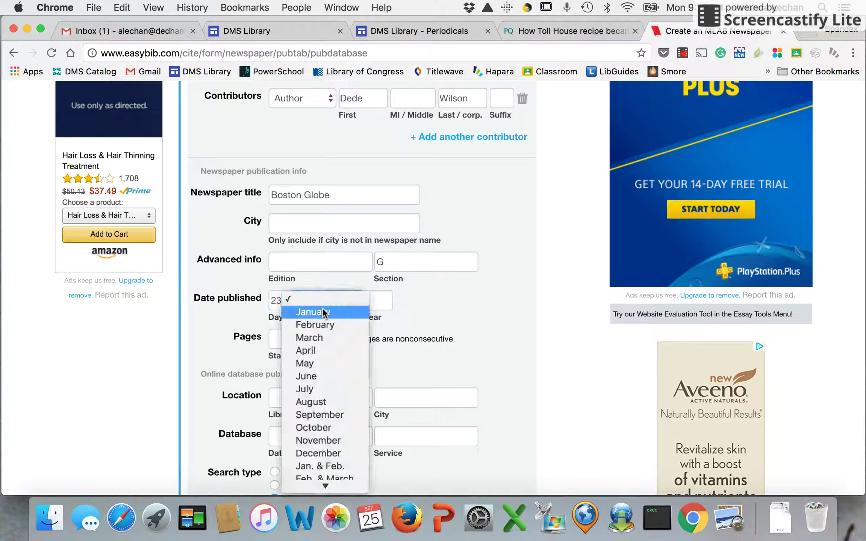
click(323, 350)
click(378, 300)
text(2014)
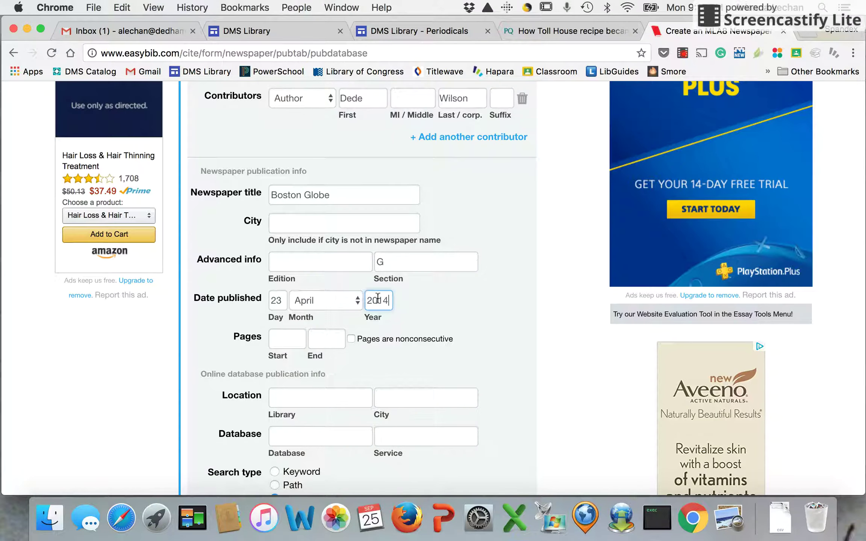
scroll(378, 300, down, 3)
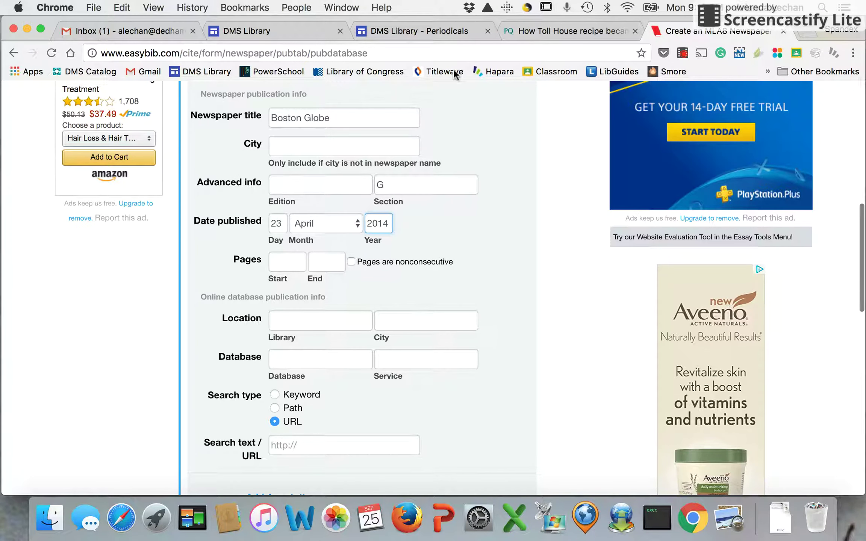
Step: Enter 10 as the start page, taken from the ProQuest page reference
click(540, 33)
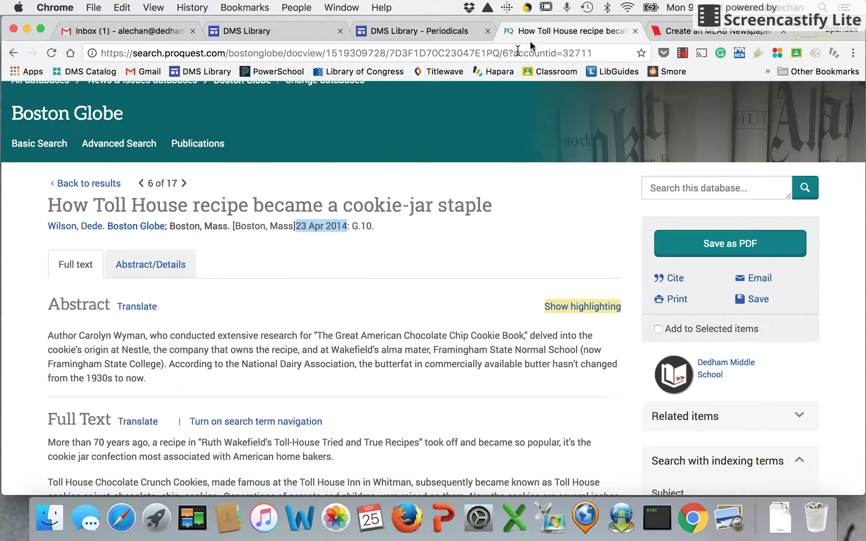
double_click(368, 227)
click(659, 31)
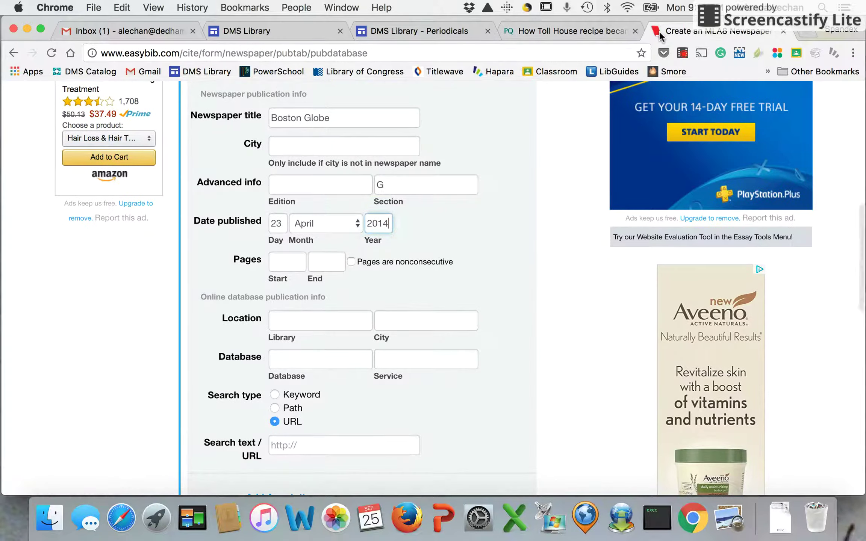
click(290, 268)
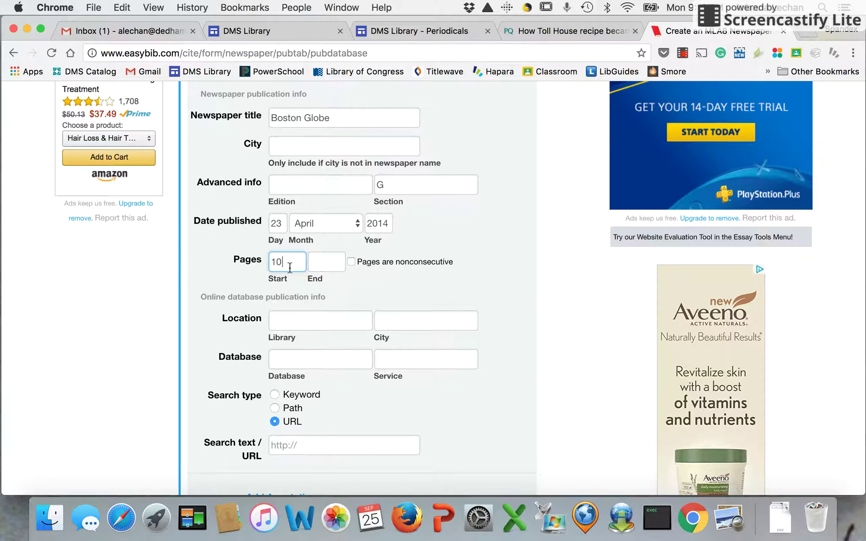
scroll(303, 290, down, 2)
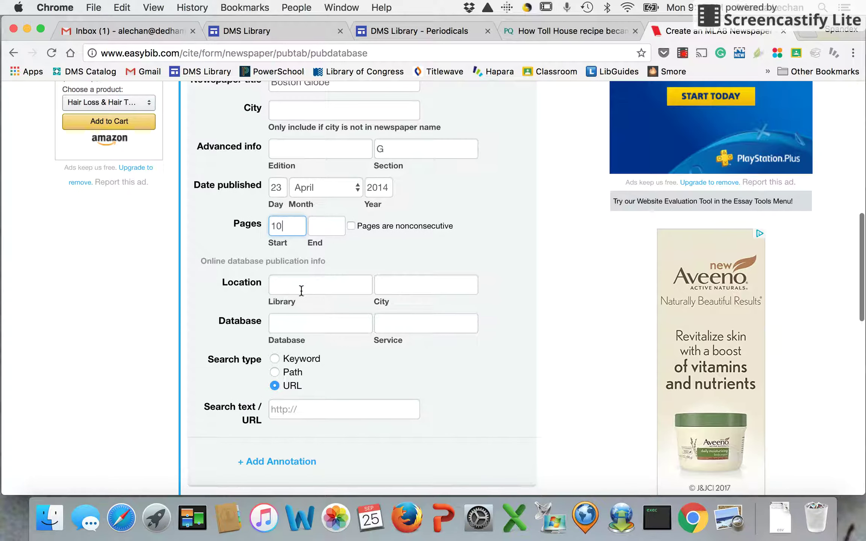
click(301, 290)
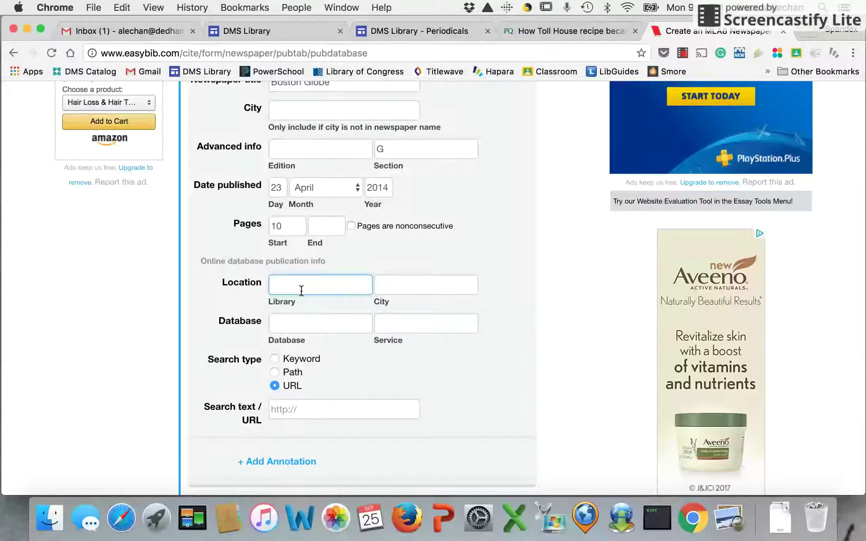
Step: Enter library Dedham Middle School with city Dedham as the access location
text(Dedham Middle School)
key(Tab)
text(Dedham)
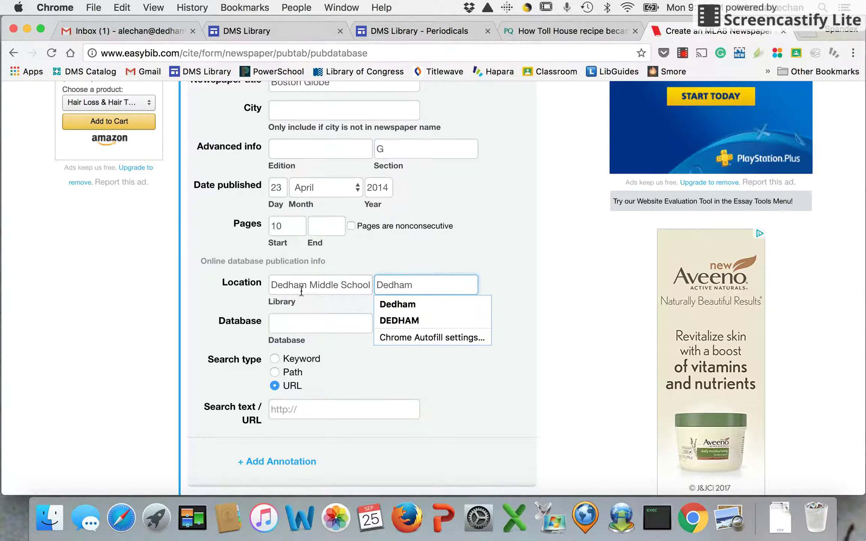
click(503, 266)
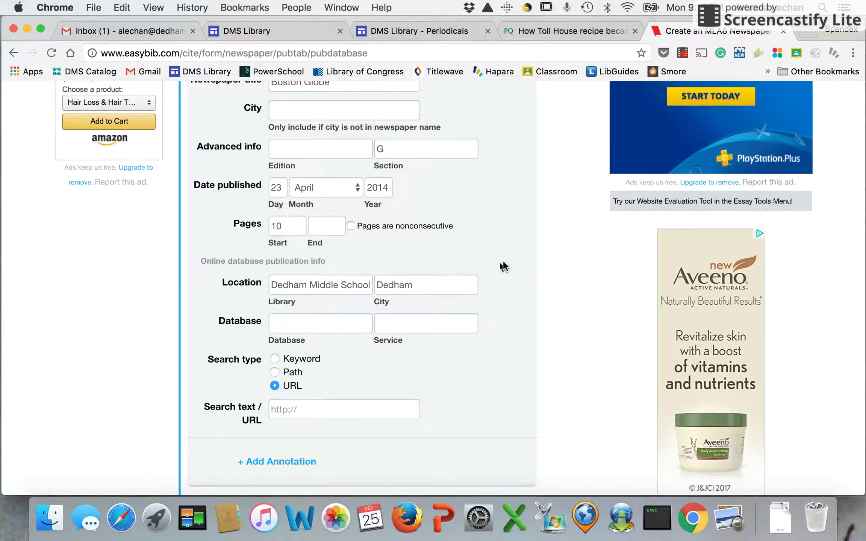
scroll(321, 303, down, 3)
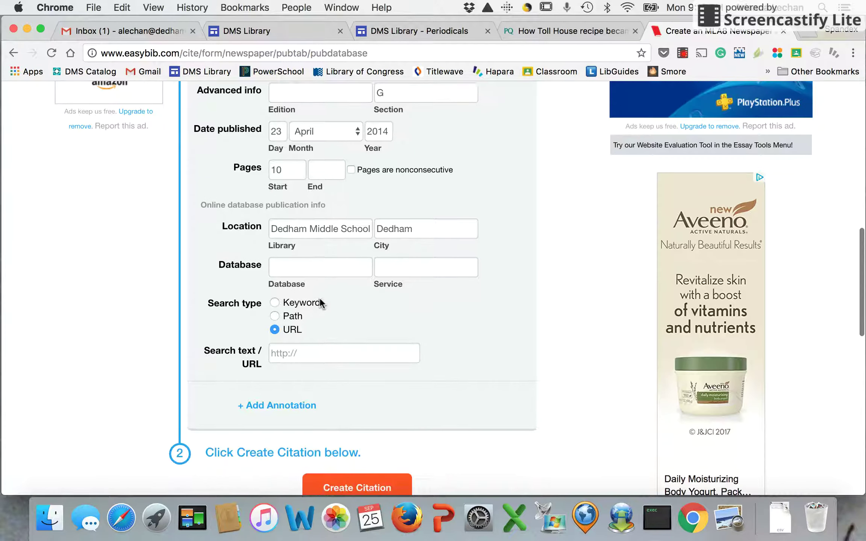
click(299, 273)
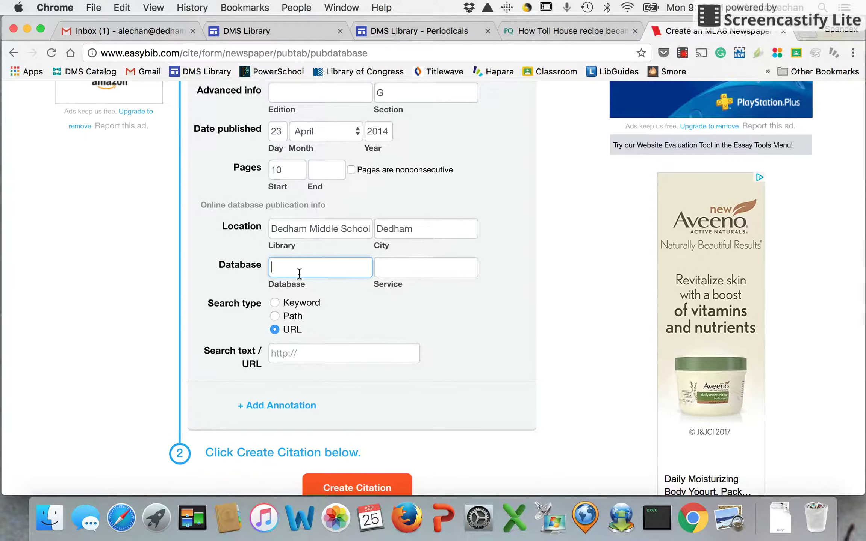
click(550, 28)
scroll(300, 319, up, 3)
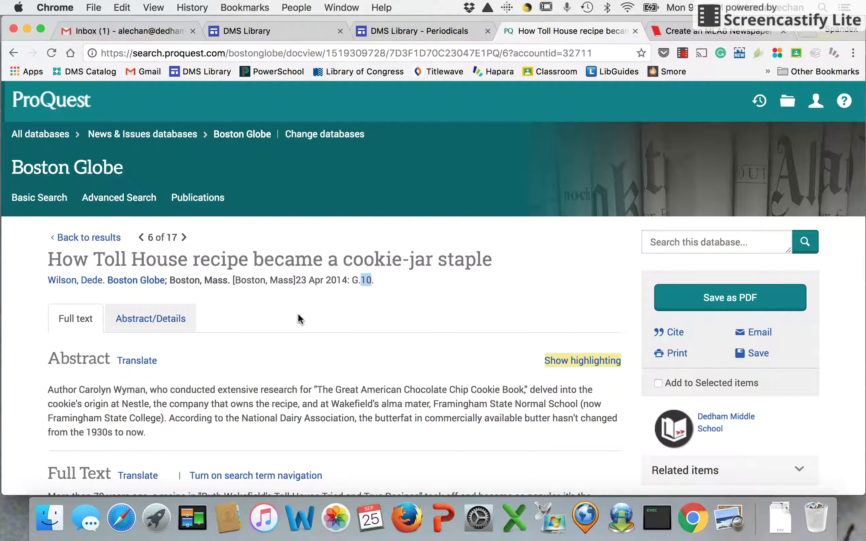
Step: Enter Boston Globe as the database and ProQuest as the database service
click(393, 31)
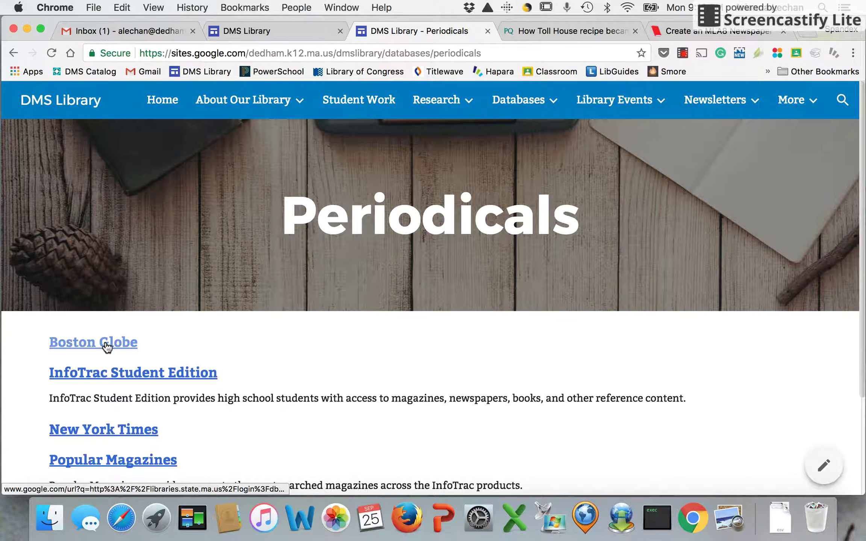
click(534, 29)
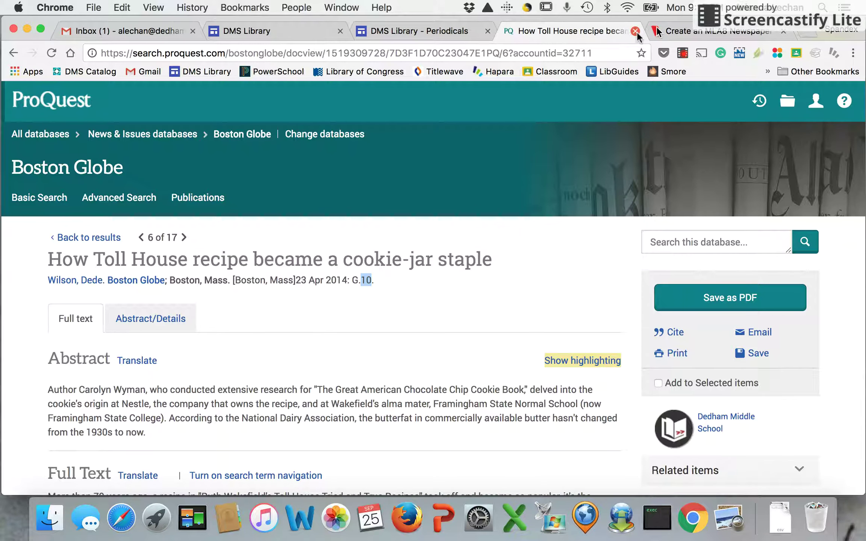
click(716, 28)
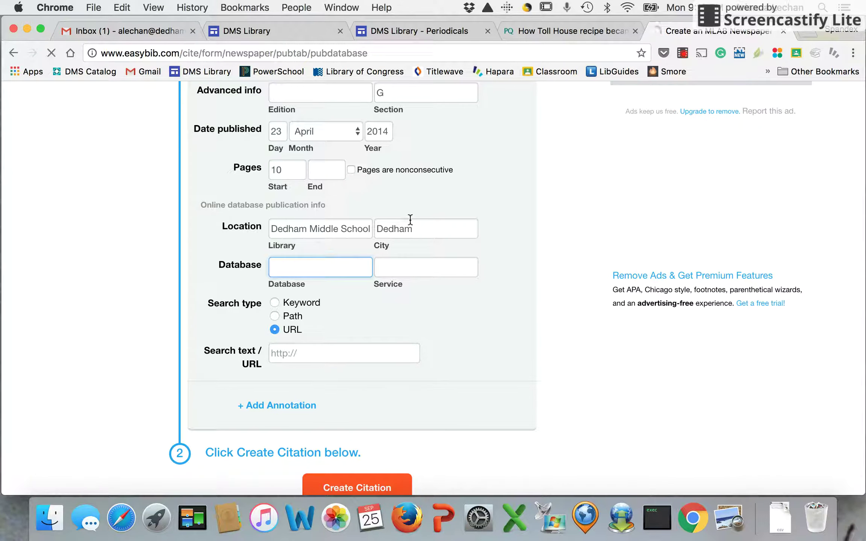
text(Boston Globe)
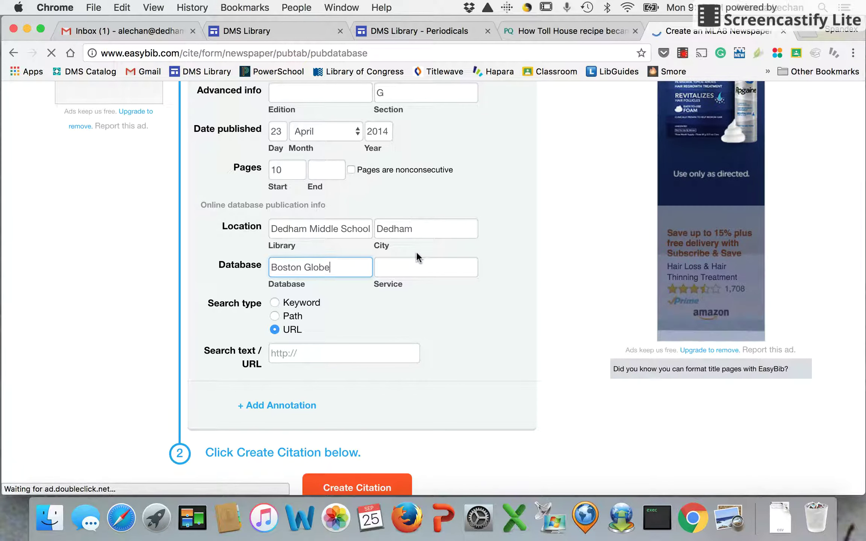
click(410, 270)
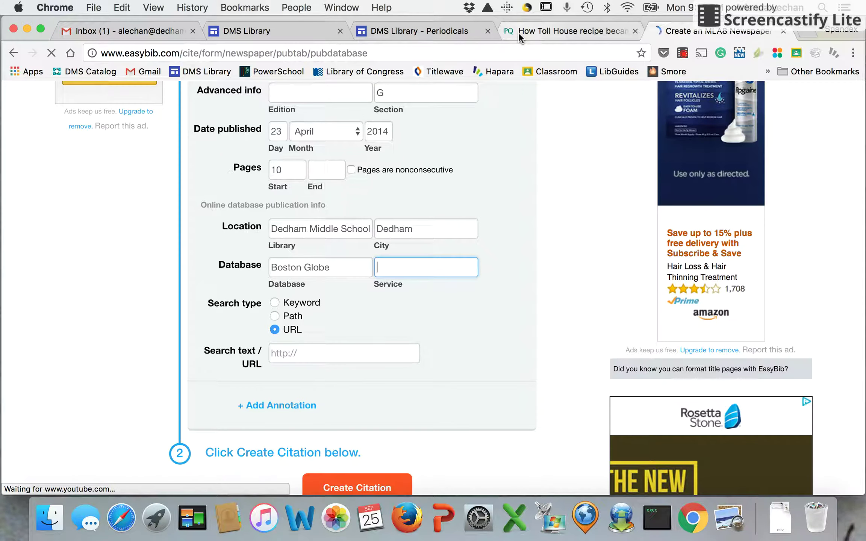
click(519, 33)
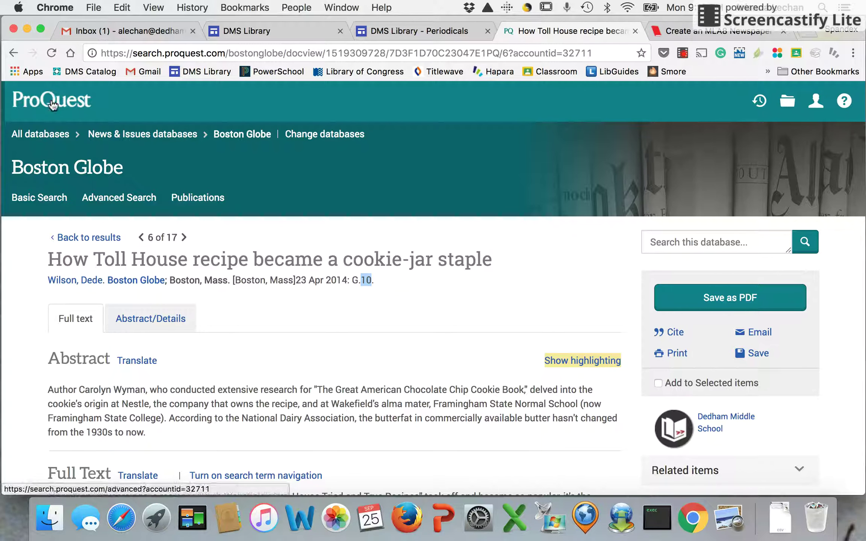
click(684, 32)
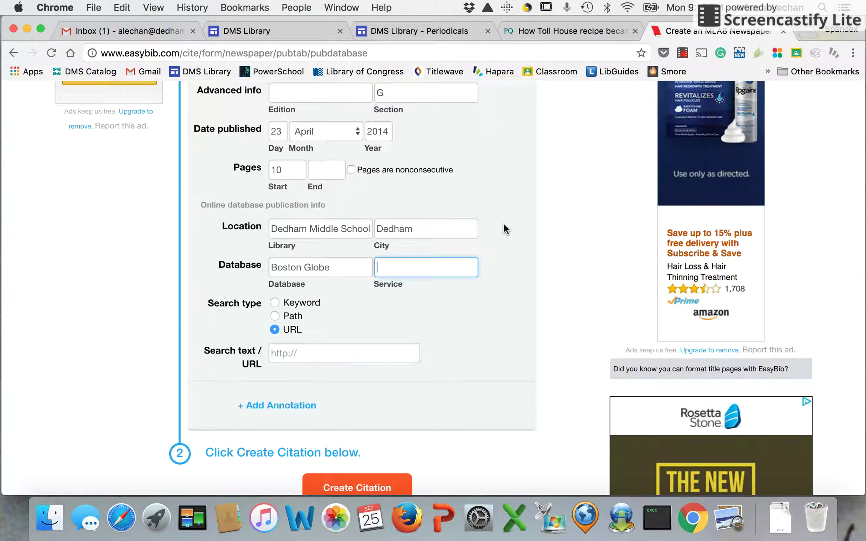
text(ProQuest)
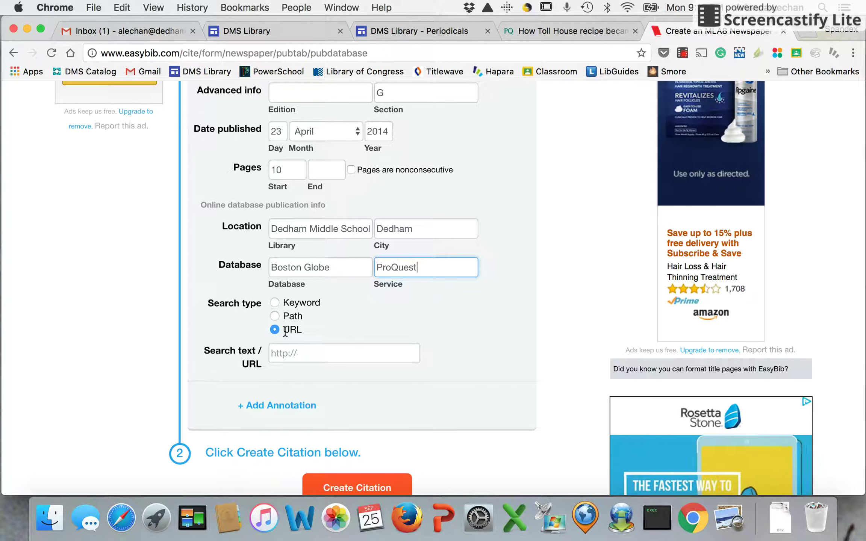
click(293, 353)
click(563, 31)
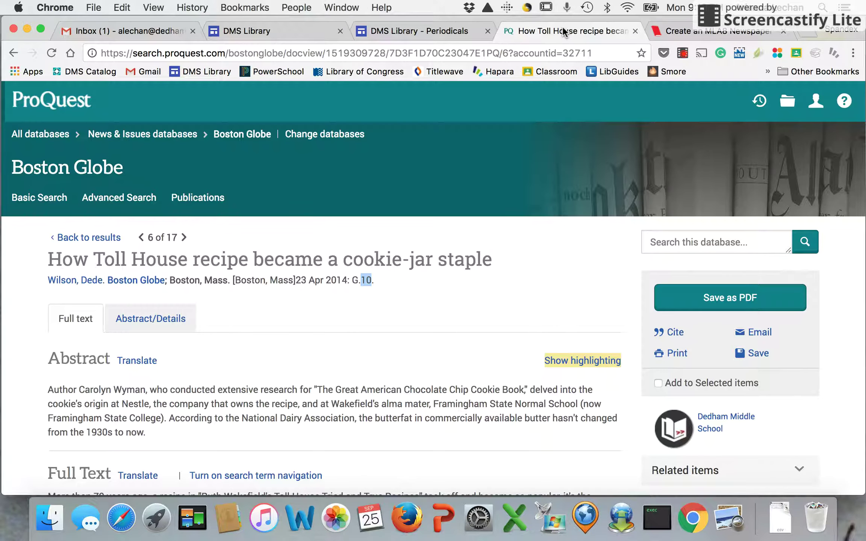
click(380, 56)
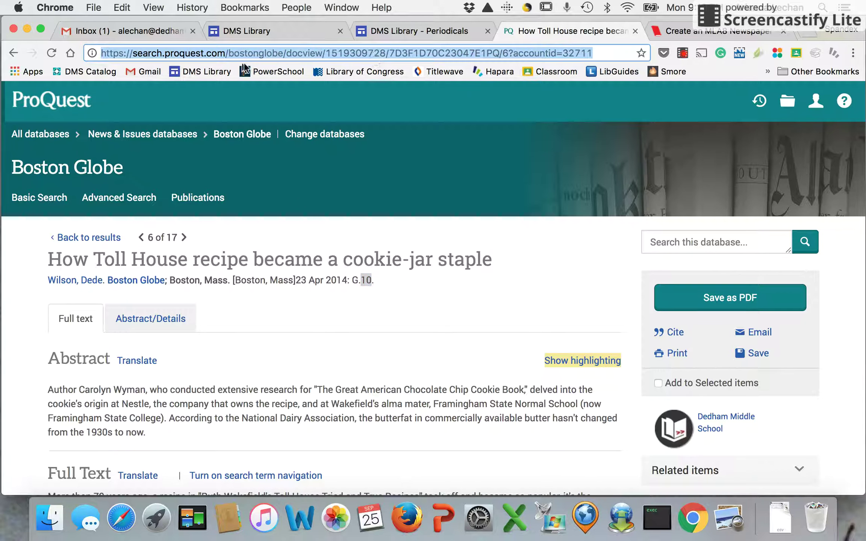
click(227, 54)
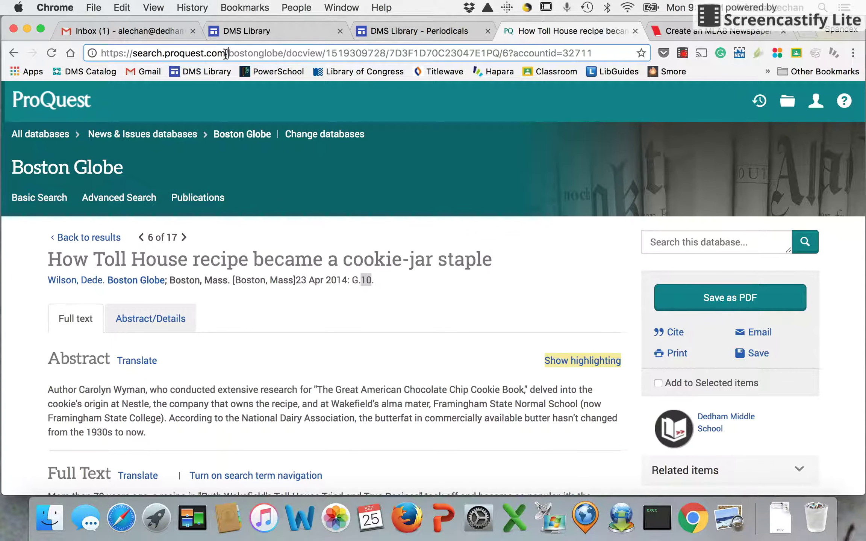
drag(225, 53, 101, 53)
key(super+c)
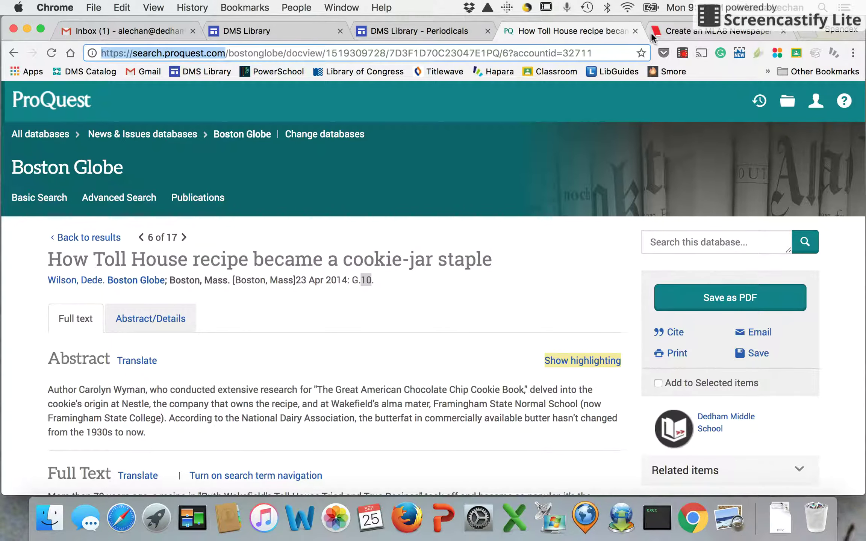
click(670, 30)
key(super+v)
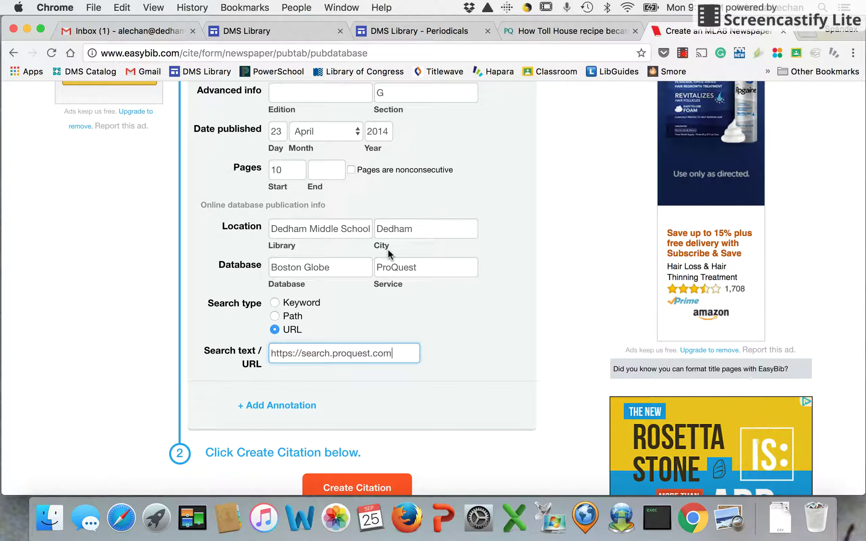
scroll(224, 378, down, 2)
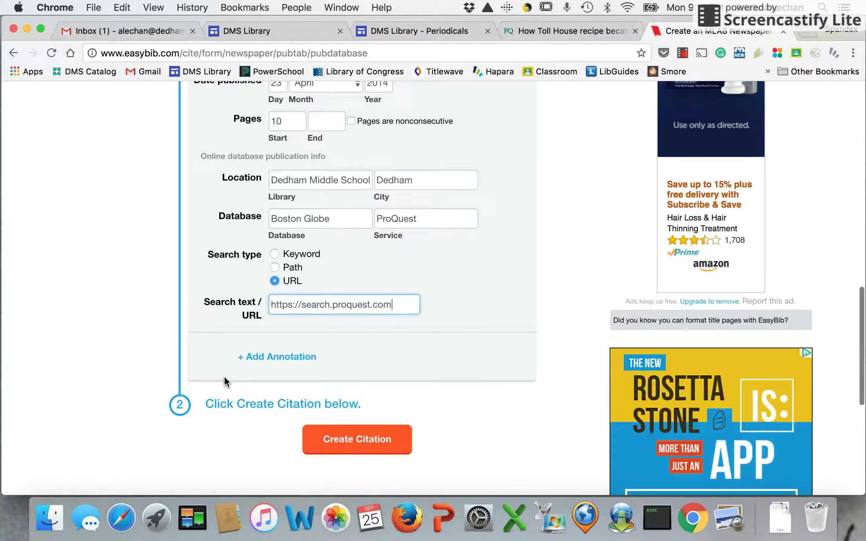
click(352, 445)
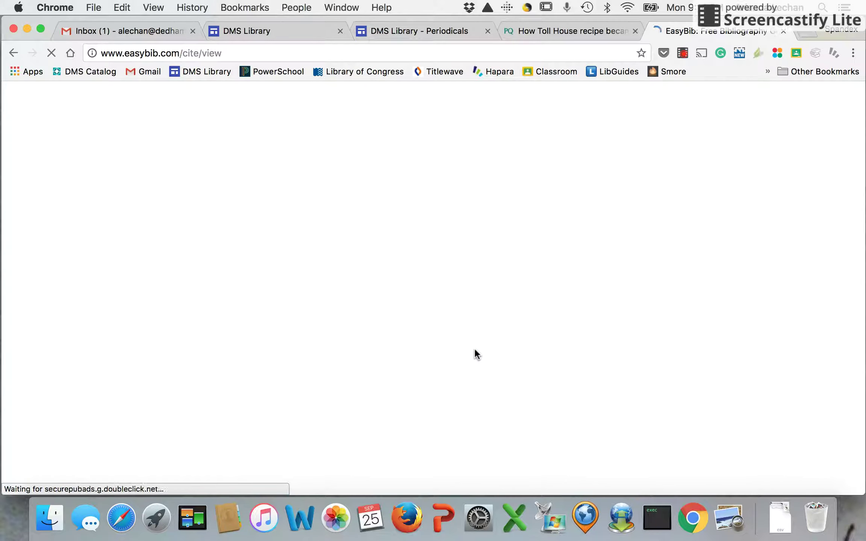
Step: Scroll down to review the generated MLA8 citation for the Toll House recipe article, page 10
scroll(427, 368, down, 5)
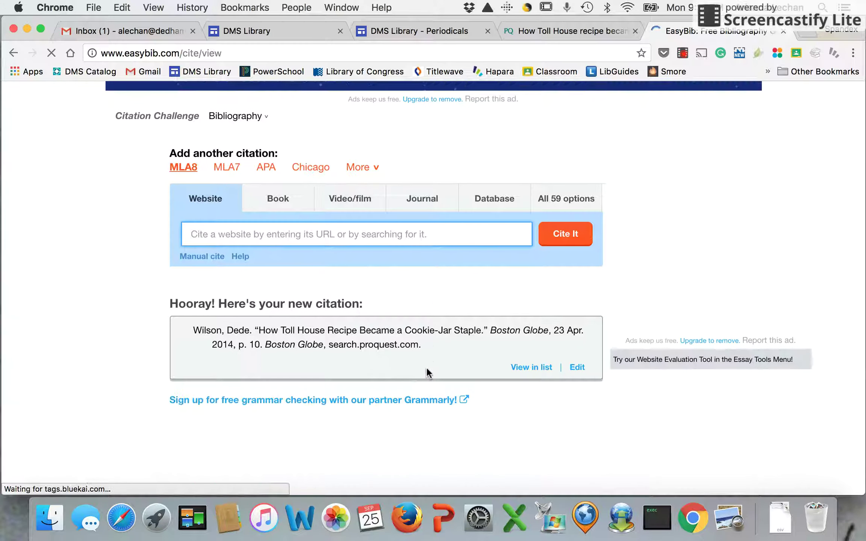